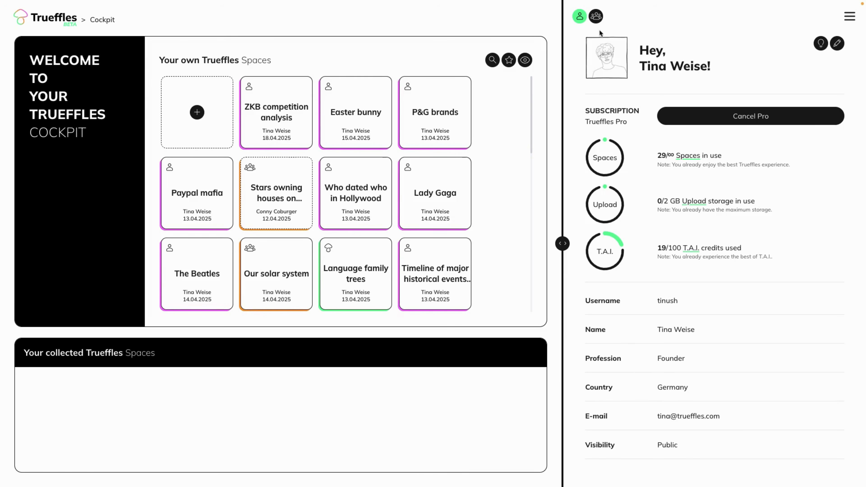
- Look over the Trueffles community list and return to the personal profile
click(596, 16)
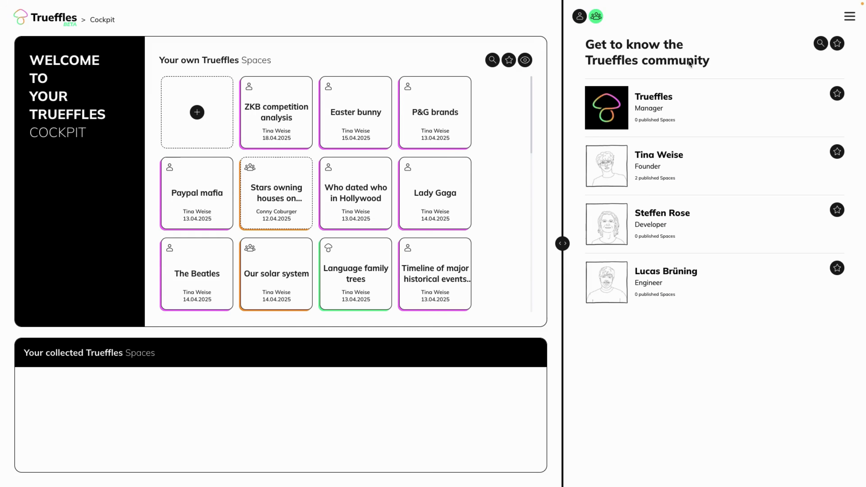
click(579, 16)
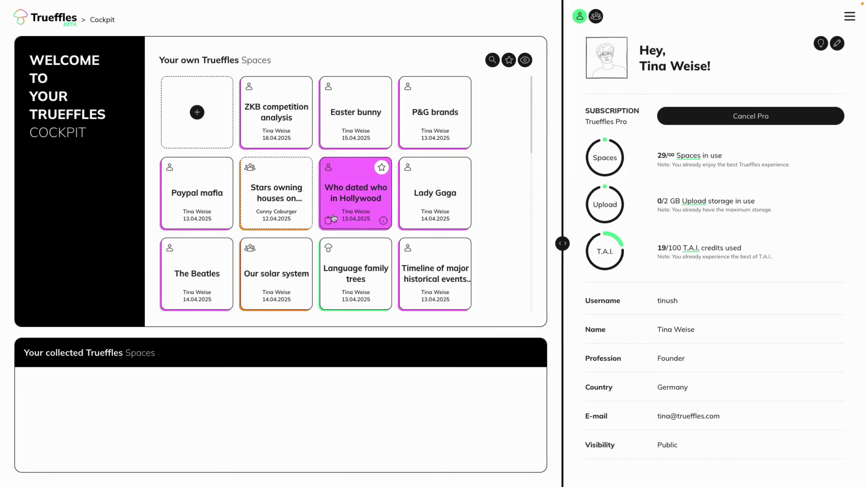
- Create a space named "The solar system" with an AI-generated description and open it
click(197, 113)
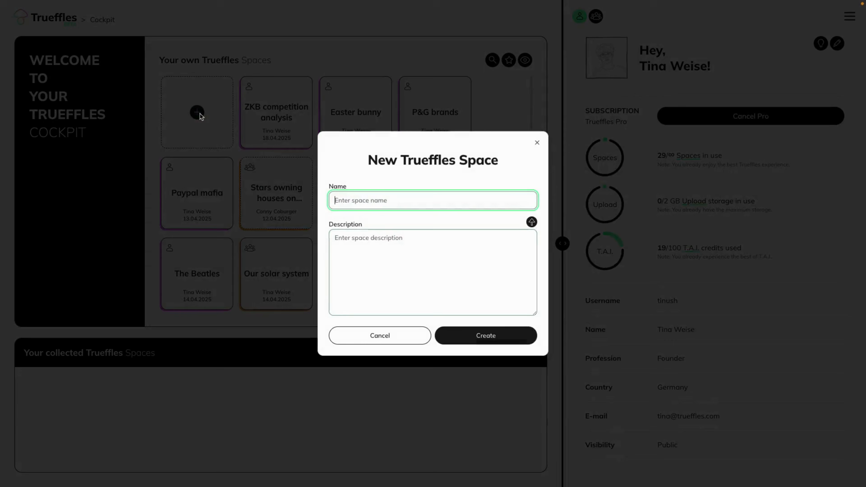
text(The solar system)
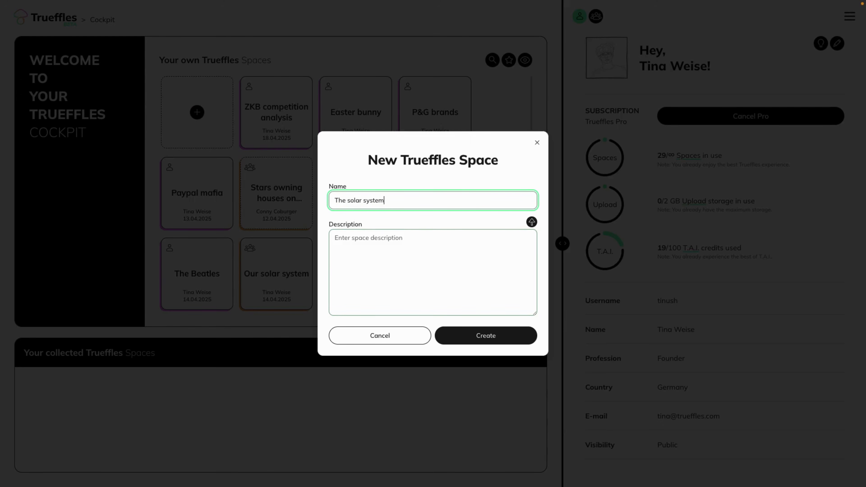
click(507, 247)
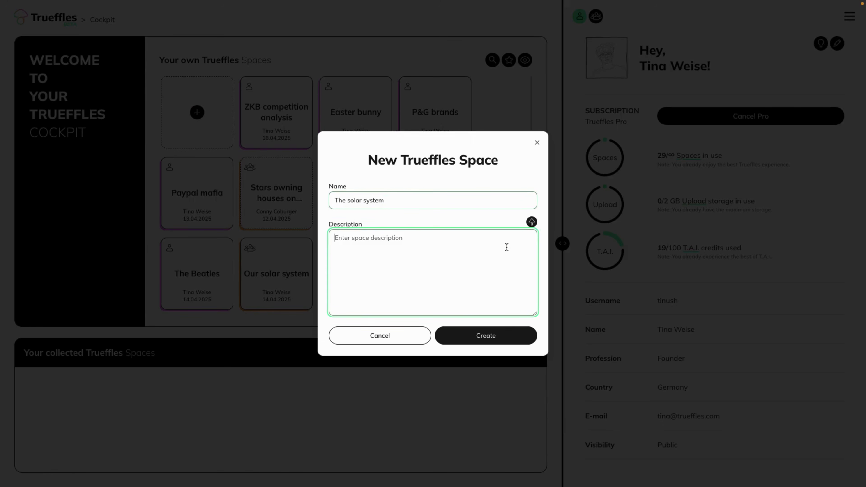
click(531, 222)
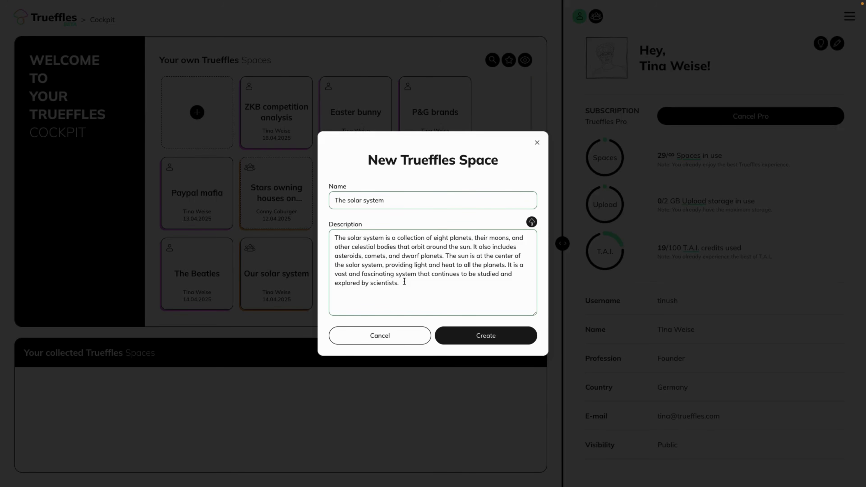
click(497, 340)
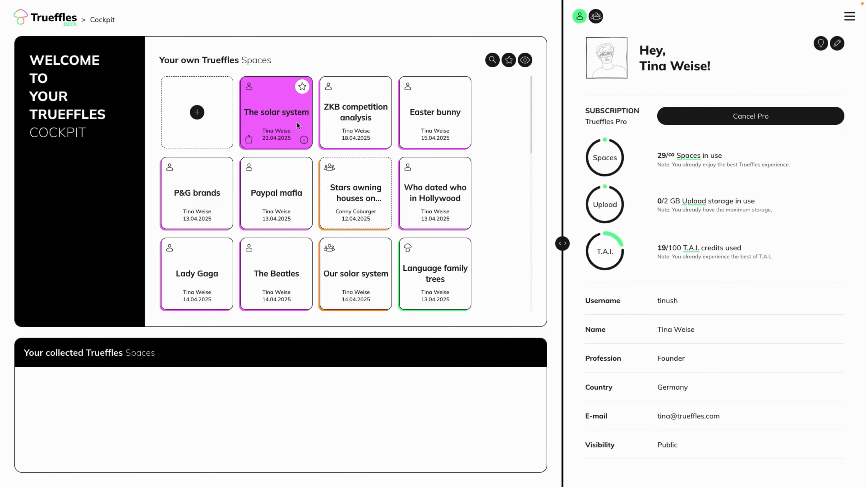
click(285, 114)
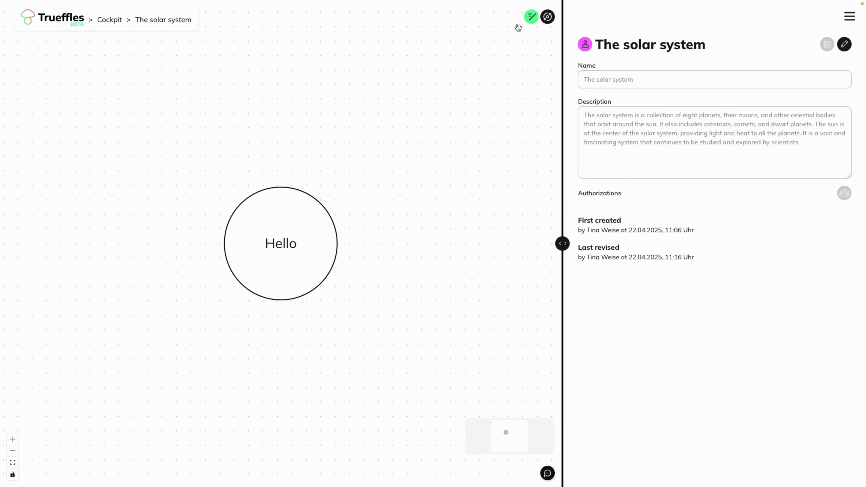
- Look at the T.A.I. chat and try out the canvas zoom, pan and fit-view functions
click(548, 473)
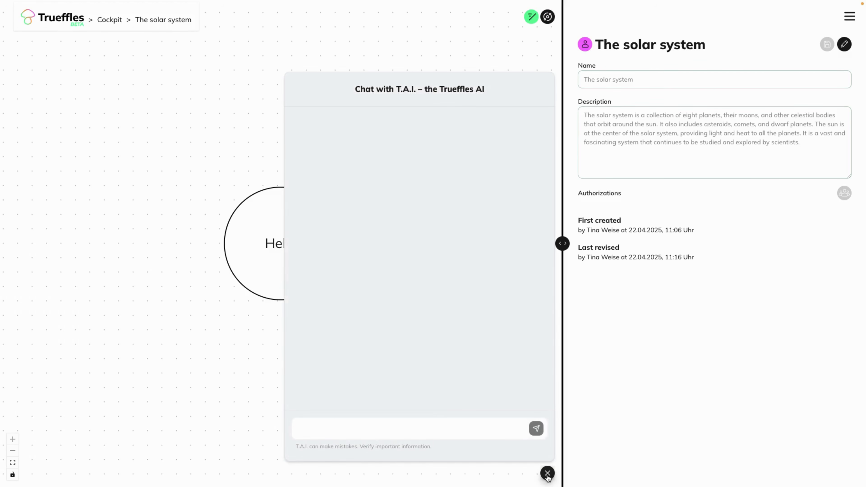
click(548, 473)
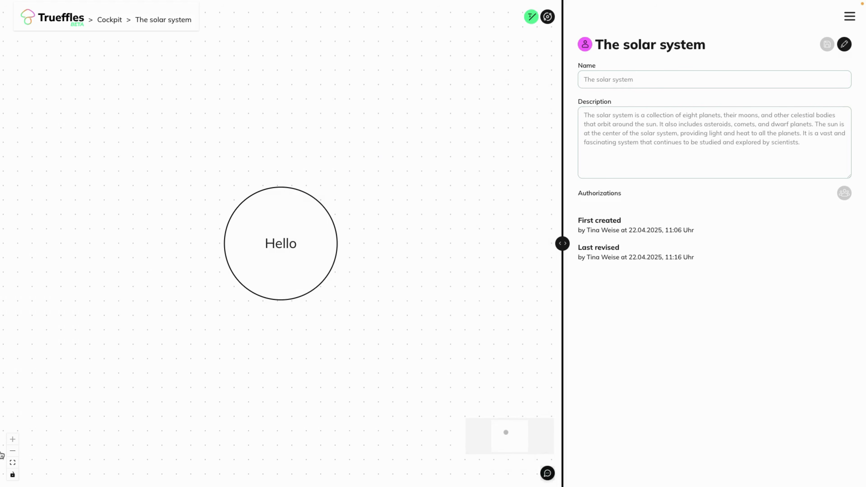
click(13, 451)
click(13, 450)
click(12, 450)
scroll(248, 363, right, 2)
scroll(248, 364, up, 1)
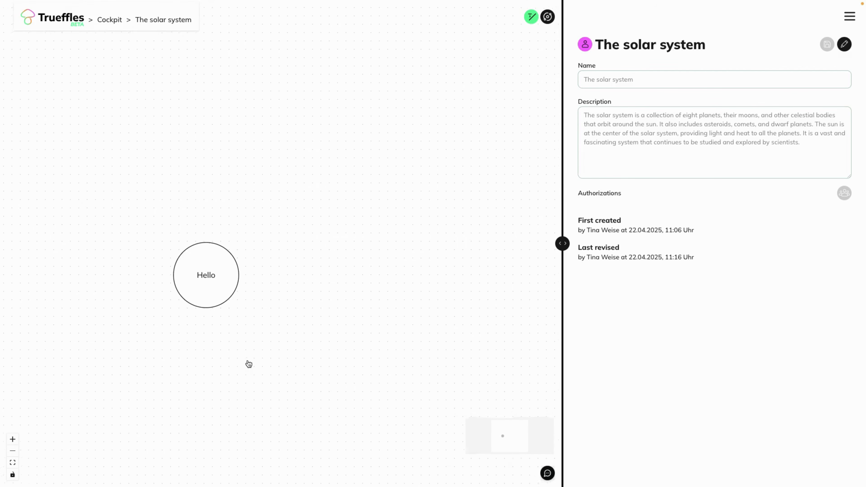
click(13, 465)
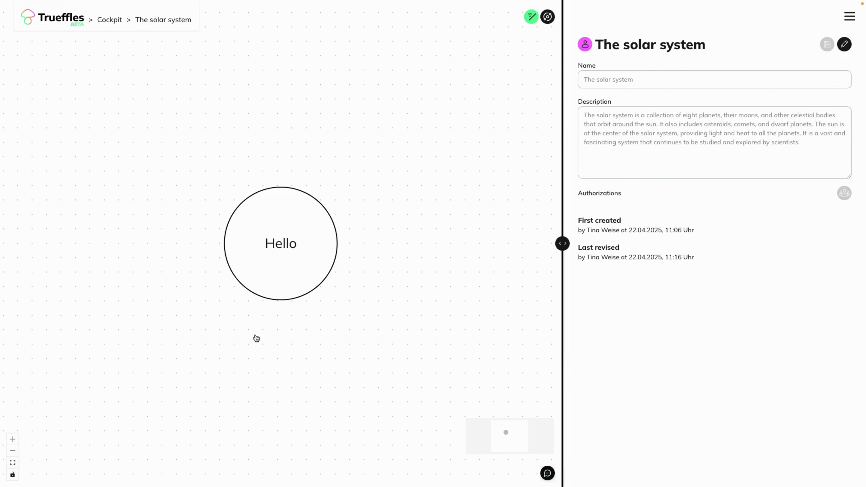
- Rename the "Hello" node in the canvas as "Solar system"
click(283, 244)
double_click(284, 244)
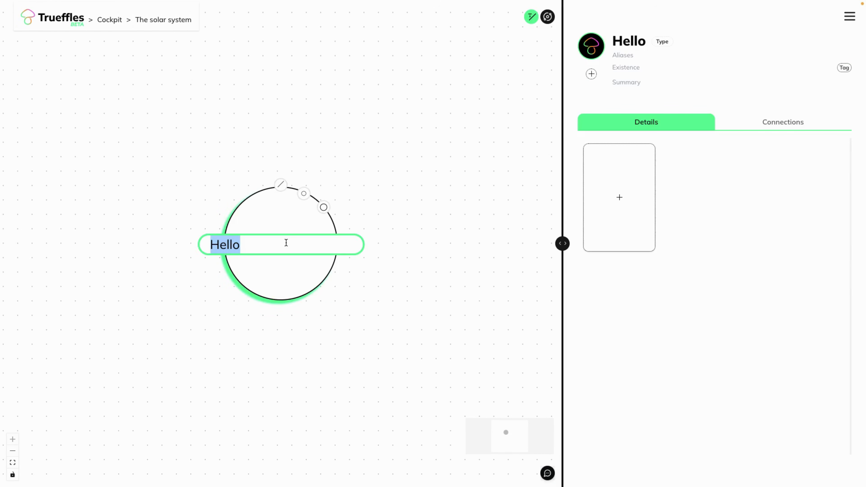
text(Solar system)
key(Return)
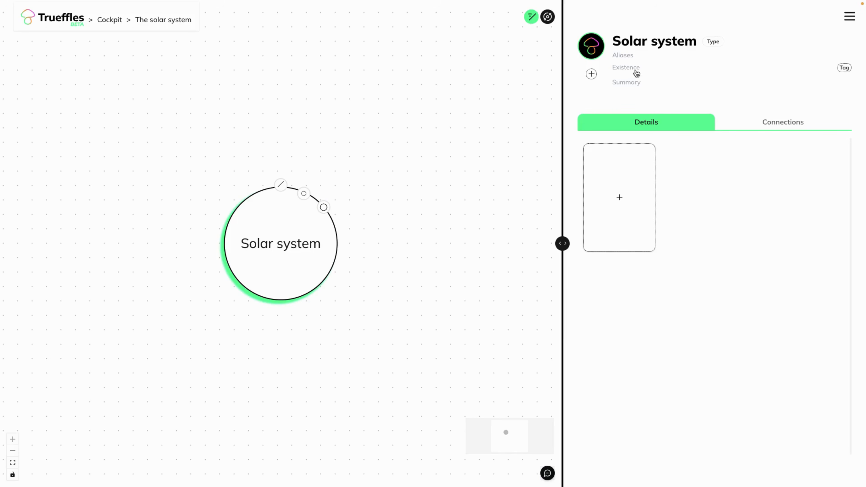
click(591, 73)
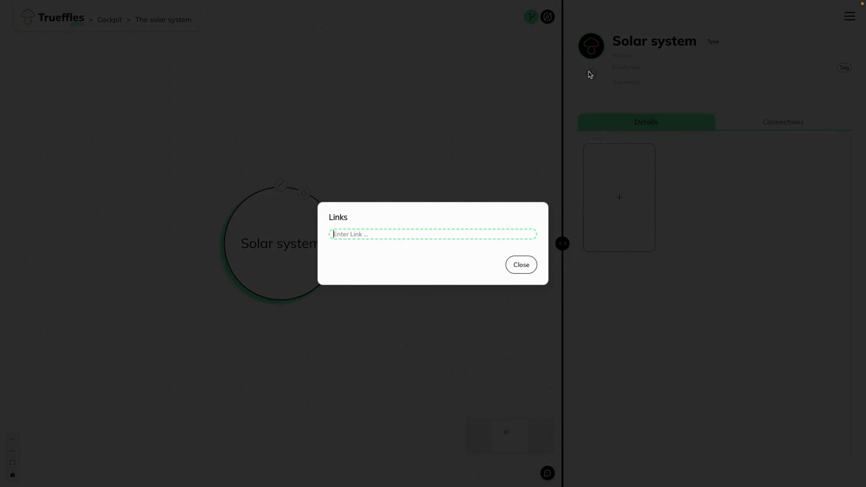
text(www.solarsystem)
key(Return)
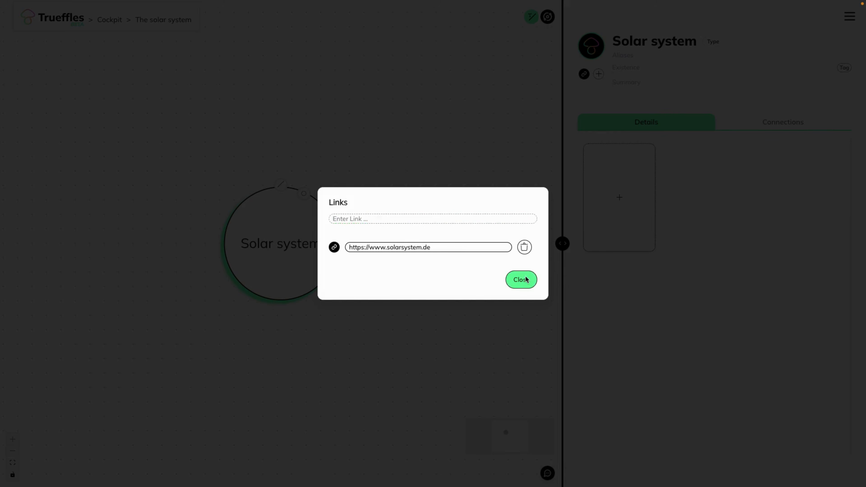
click(522, 280)
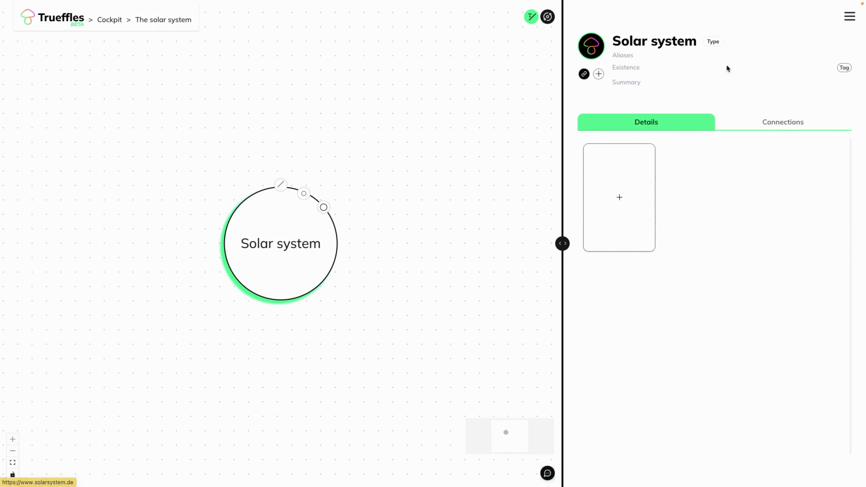
- Add a detail titled "More infos" with the description "Text" to the Solar system node
click(628, 197)
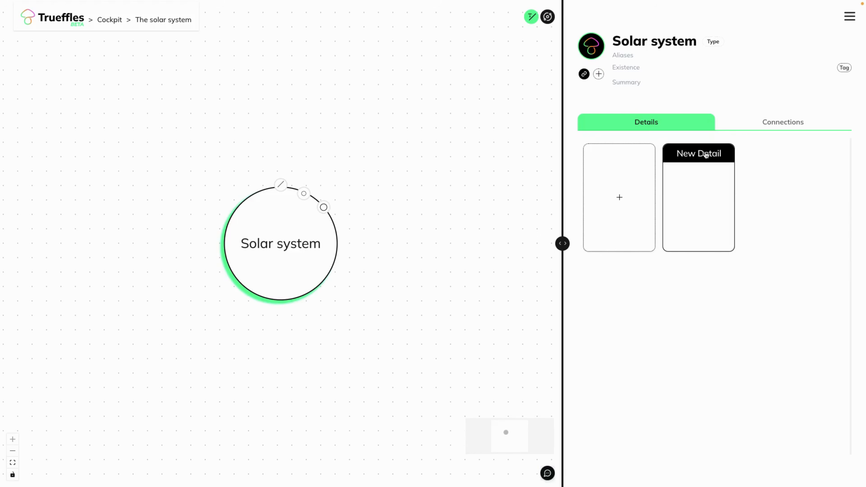
click(705, 154)
click(697, 155)
triple_click(697, 154)
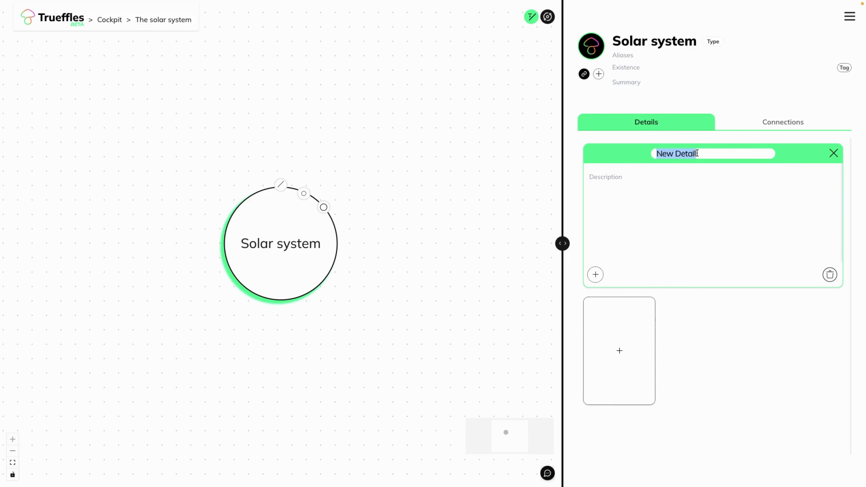
text(More infos)
key(Return)
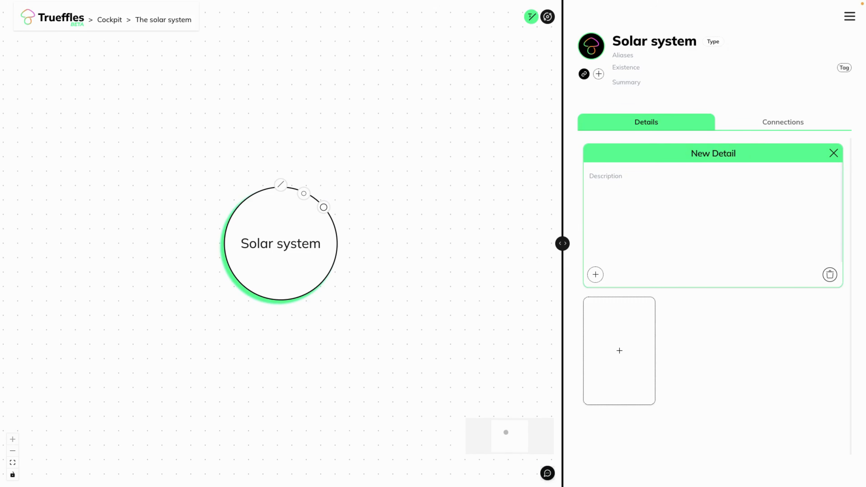
click(608, 172)
text(Text)
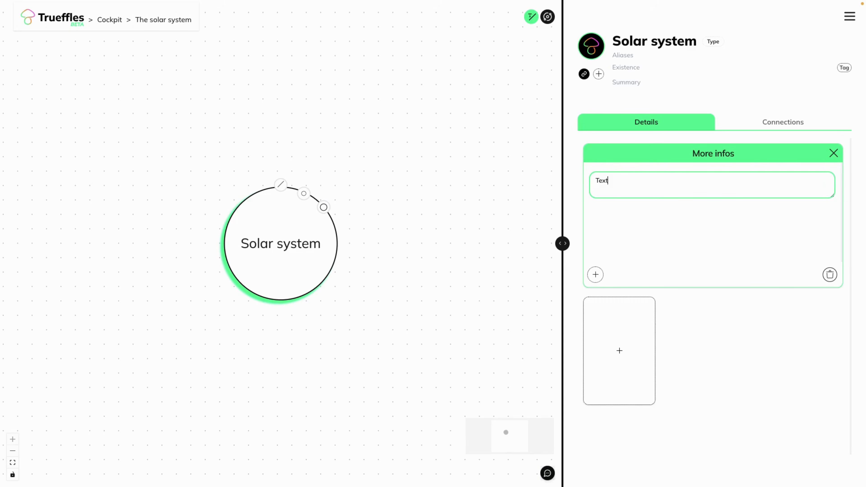
key(Return)
- Add a blank link proof to the "More infos" detail and create three more blank details for the node
click(596, 275)
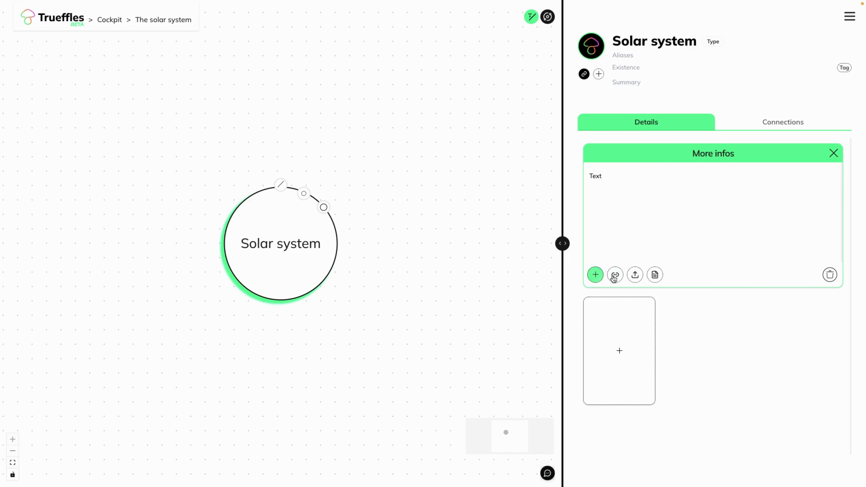
click(616, 279)
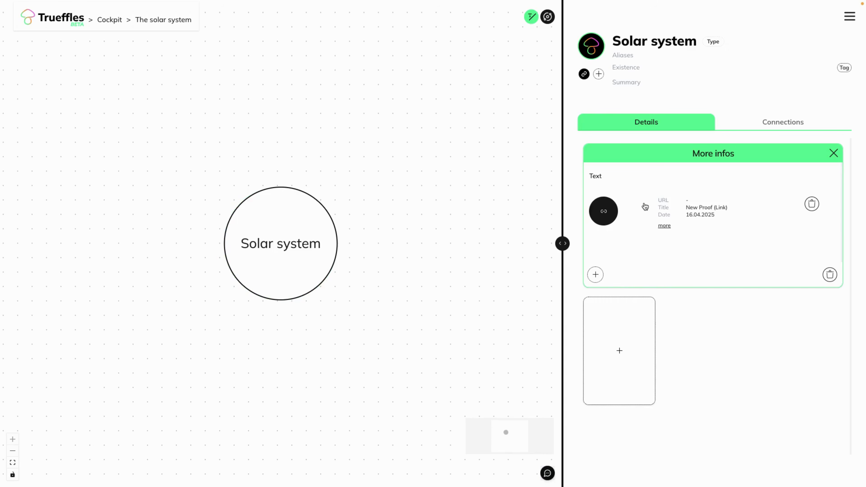
click(628, 349)
click(628, 358)
click(628, 358)
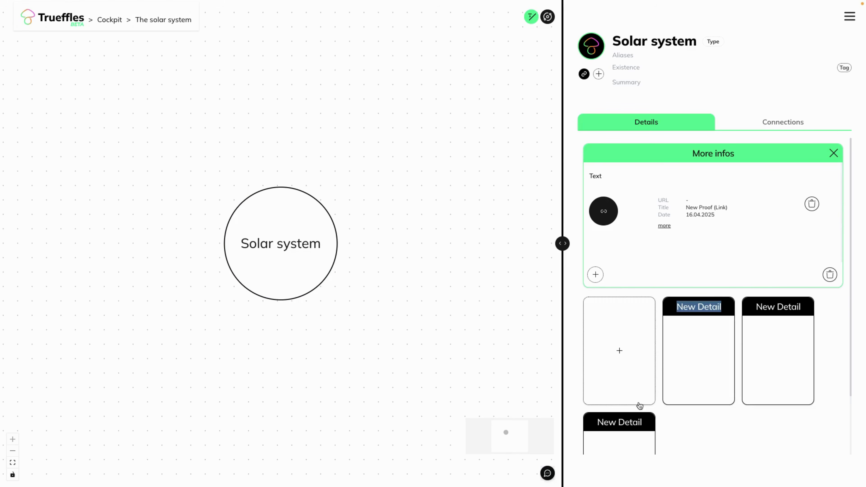
- Create a connected node up and to the right of the Solar system node and name it "Earth"
mouse_move(295, 241)
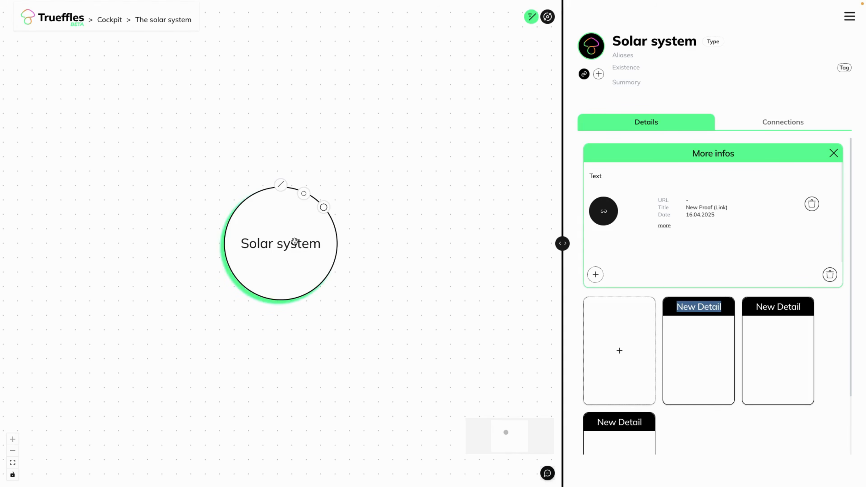
drag(283, 189, 426, 79)
double_click(429, 73)
text(Earth)
key(ctrl+a)
key(Return)
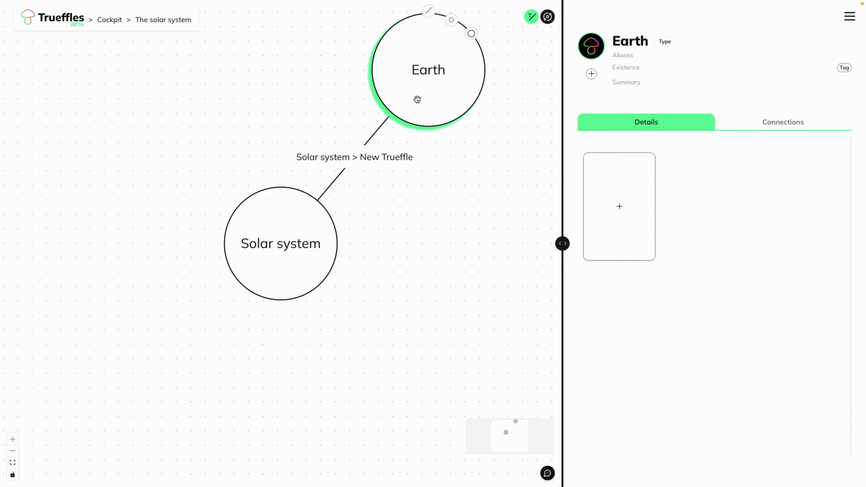
- Rename the connection between Solar system and Earth as "Contains"
double_click(359, 156)
text(Contains)
key(Return)
- Create an unconnected node named "Pluto" on the empty canvas to the right of the Solar system node
scroll(388, 200, down, 5)
scroll(387, 202, up, 1)
scroll(387, 202, right, 2)
double_click(400, 260)
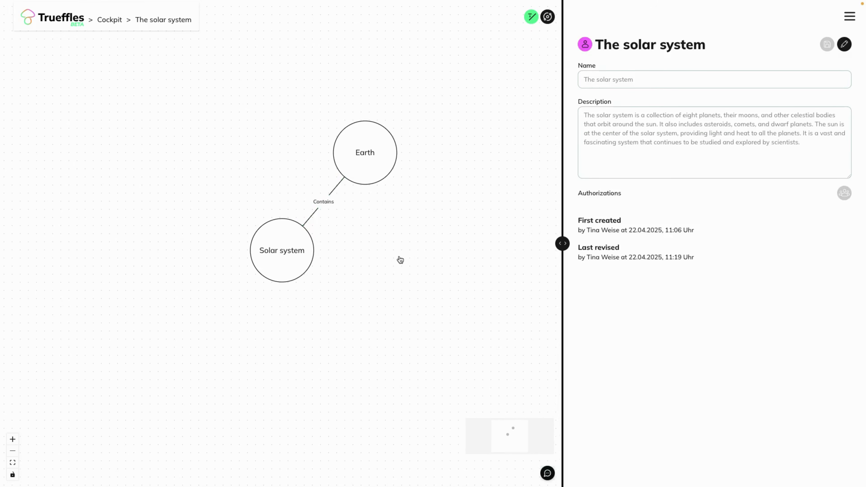
text(Pl)
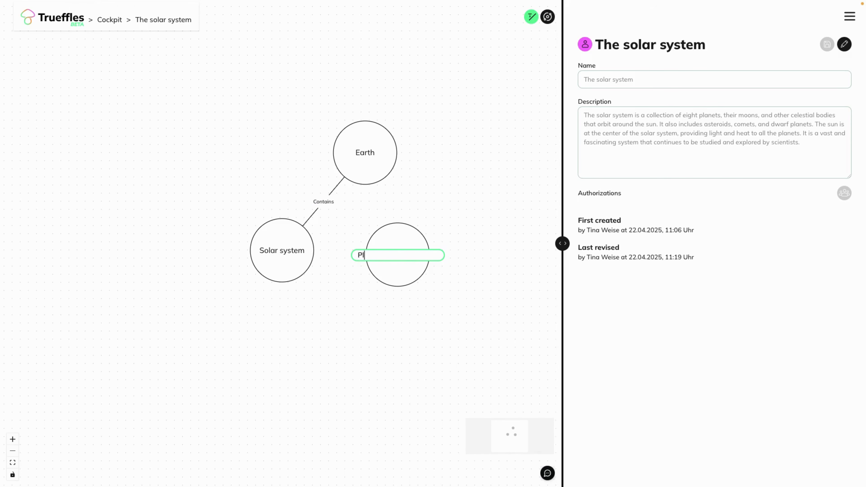
text(uto)
key(Return)
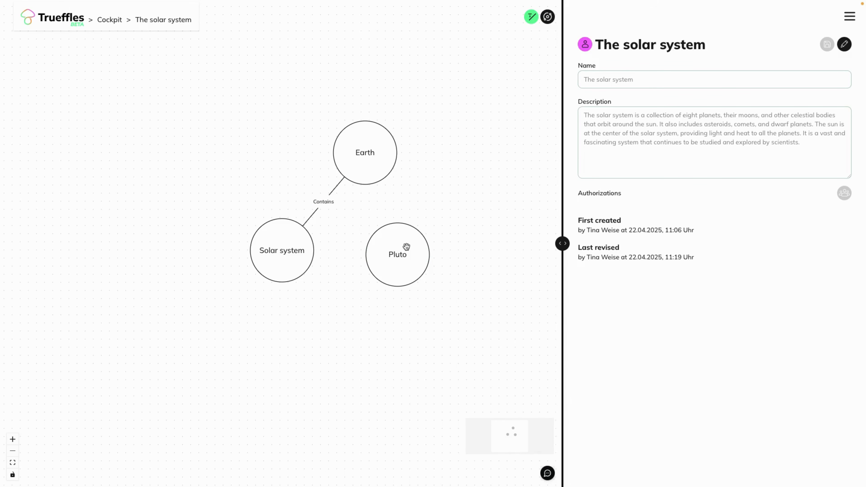
- Connect the Pluto node to the Solar system node and move Pluto slightly farther away
click(405, 245)
drag(396, 226, 281, 254)
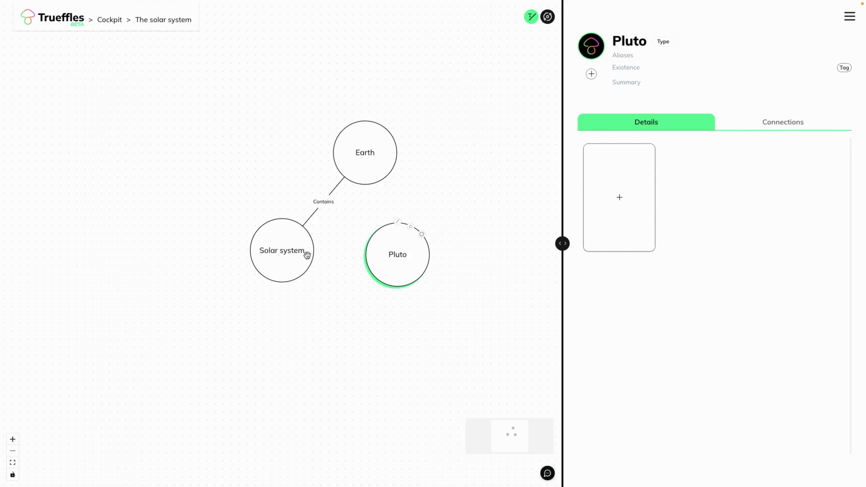
drag(412, 248, 446, 246)
- Give the Pluto node a magenta outline and the next larger size, shifting it slightly up and to the right
click(453, 235)
click(453, 227)
click(441, 227)
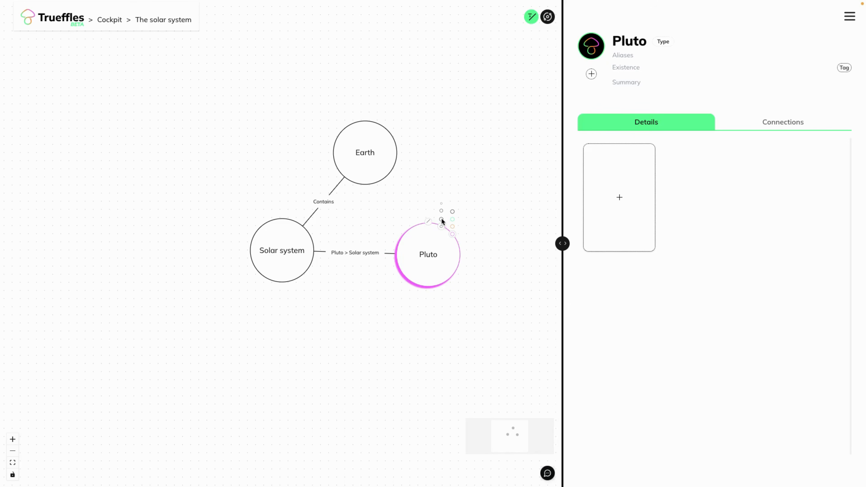
click(441, 219)
drag(474, 267, 481, 246)
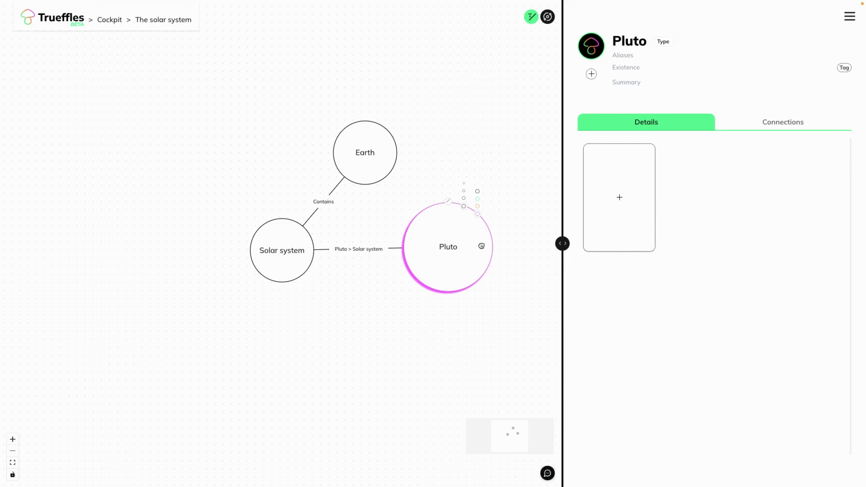
- Rename the connection between Pluto and Solar system as "Contains"
double_click(362, 248)
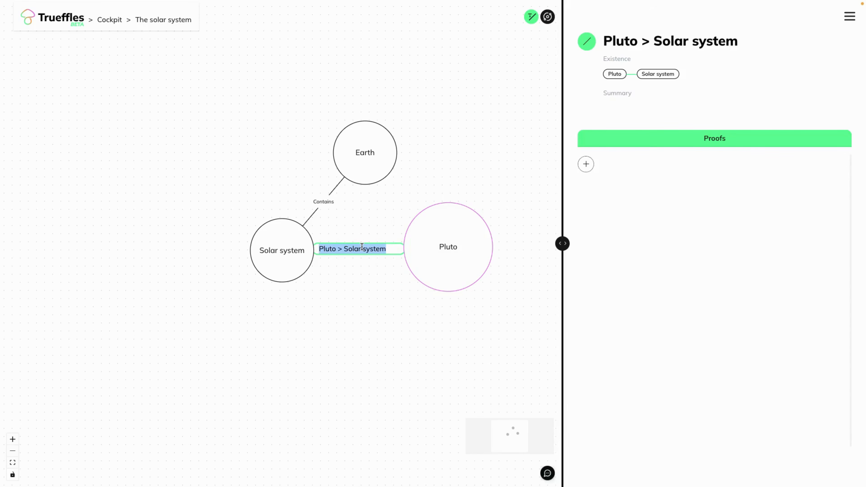
text(Contains)
key(Return)
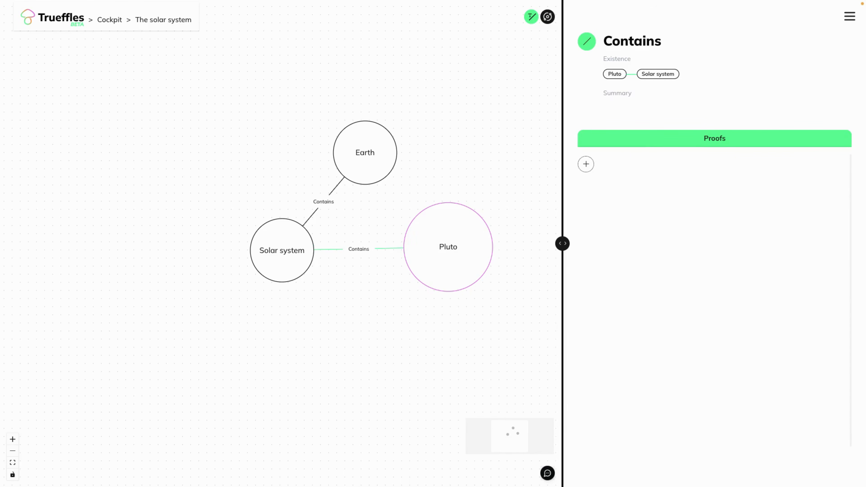
- For the Pluto node, ask the T.A.I. chat to "find pictures of the planet pluto" and specify "Pluto" as the Trueffle
click(458, 264)
click(547, 474)
click(431, 429)
text(find pictures of the planet pluto)
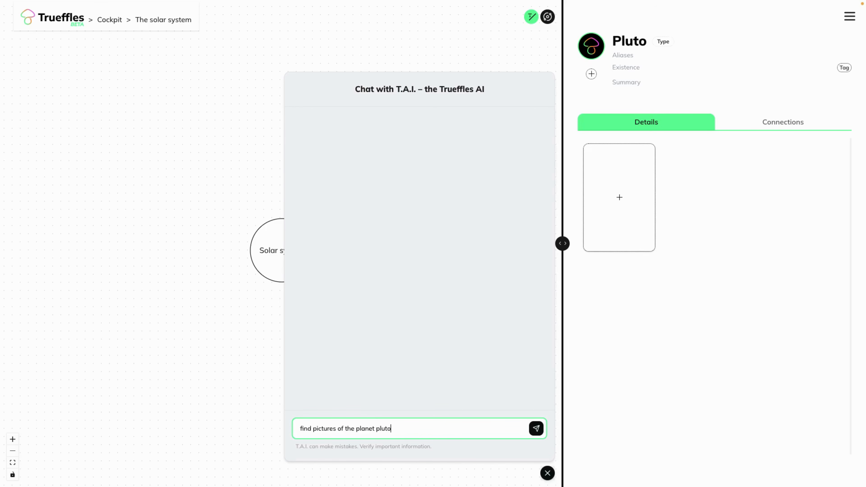
key(Return)
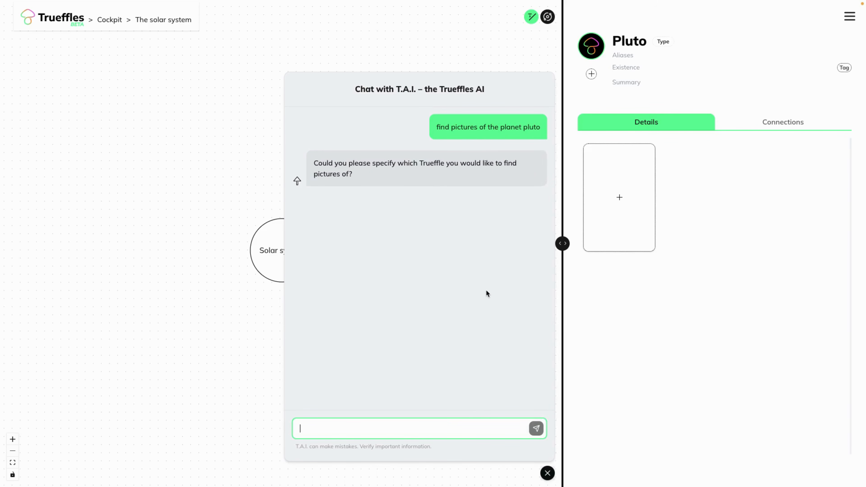
text(P)
key(Return)
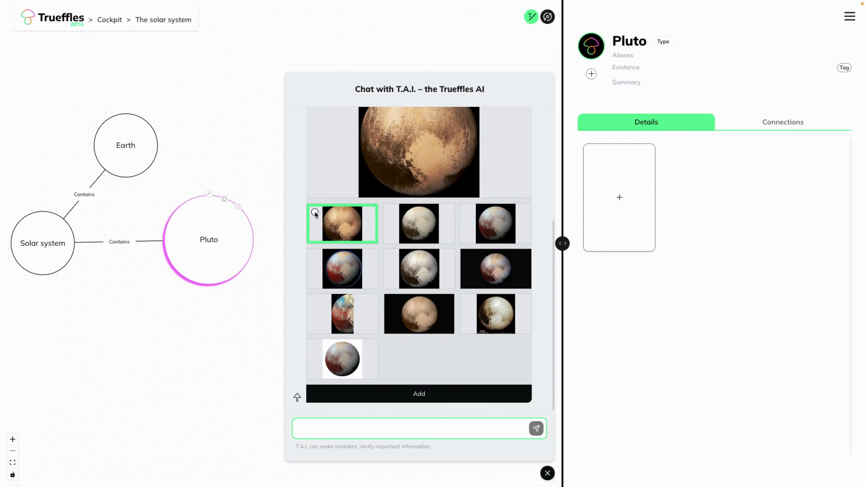
- Select all the suggested Pluto images, add them to the Pluto node and look through its Images detail
click(314, 212)
click(315, 258)
scroll(422, 264, up, 1)
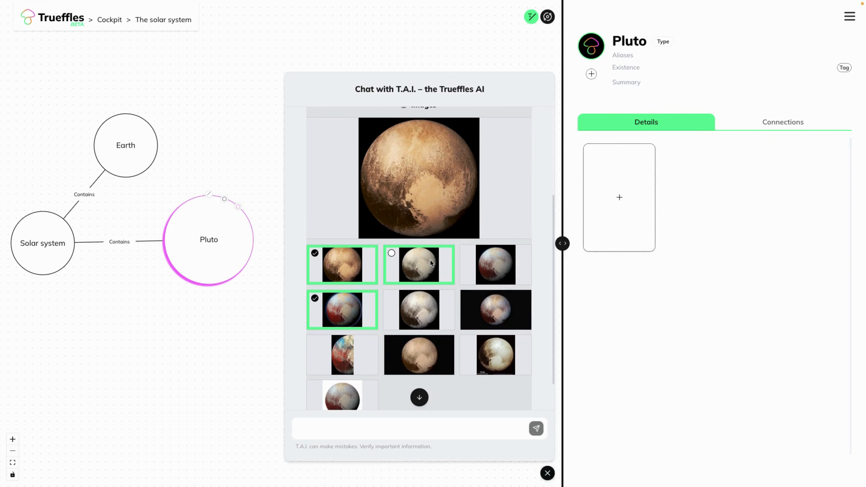
scroll(444, 252, up, 2)
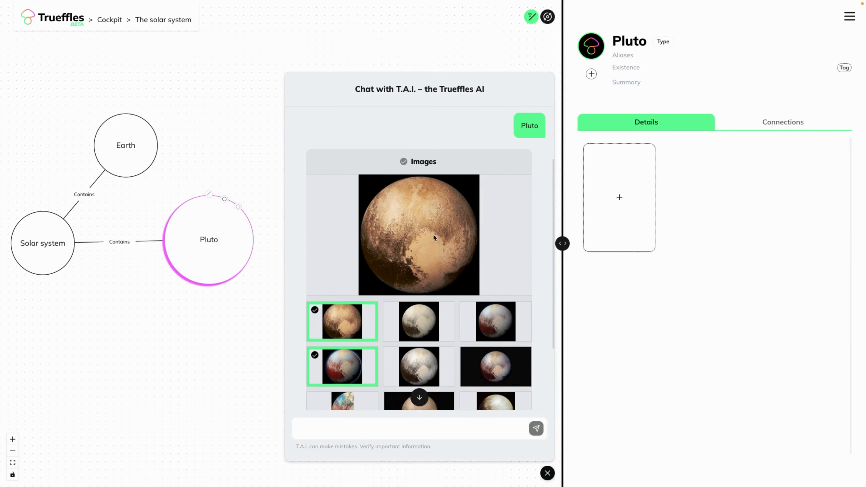
click(403, 163)
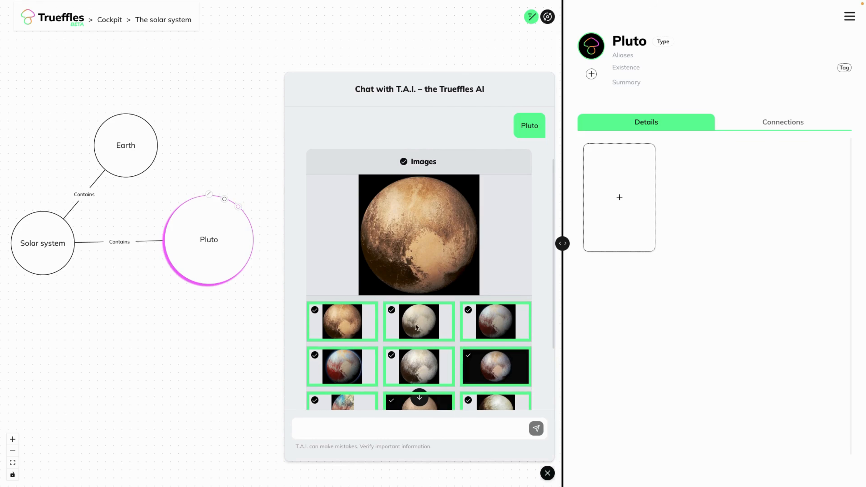
scroll(433, 351, down, 3)
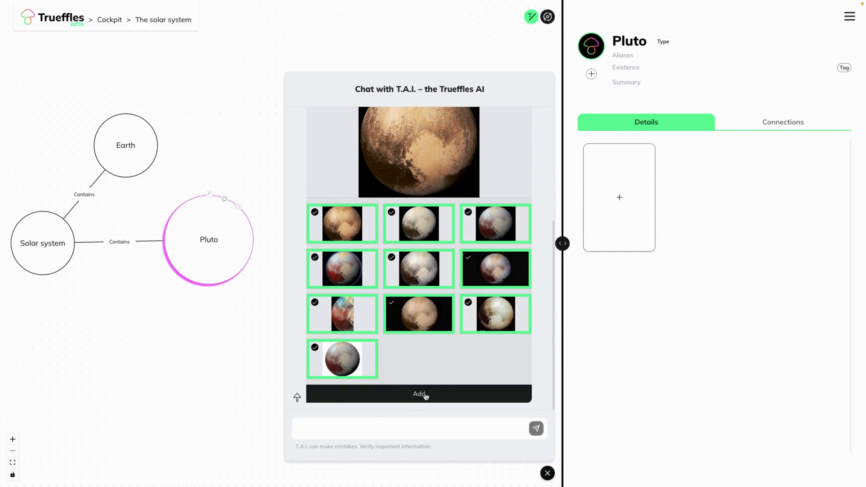
click(425, 396)
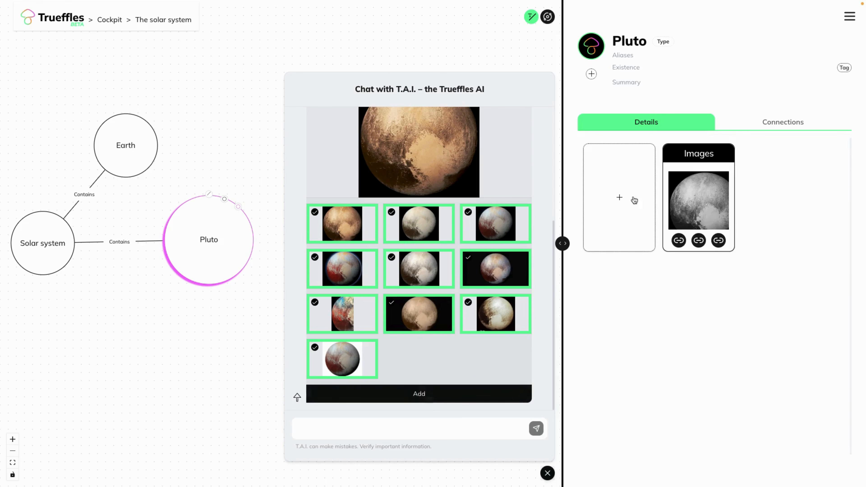
click(700, 154)
scroll(684, 225, down, 10)
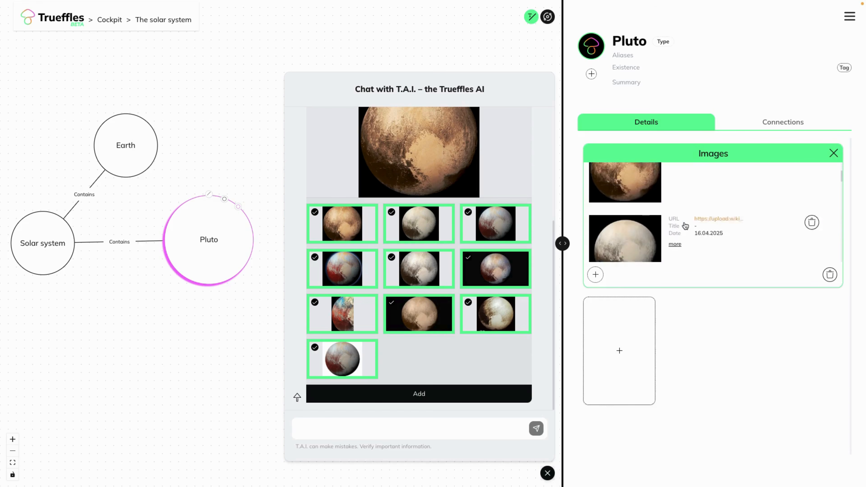
scroll(685, 226, down, 3)
- Ask the T.A.I. chat "what else can you do?"
click(431, 428)
text(wh)
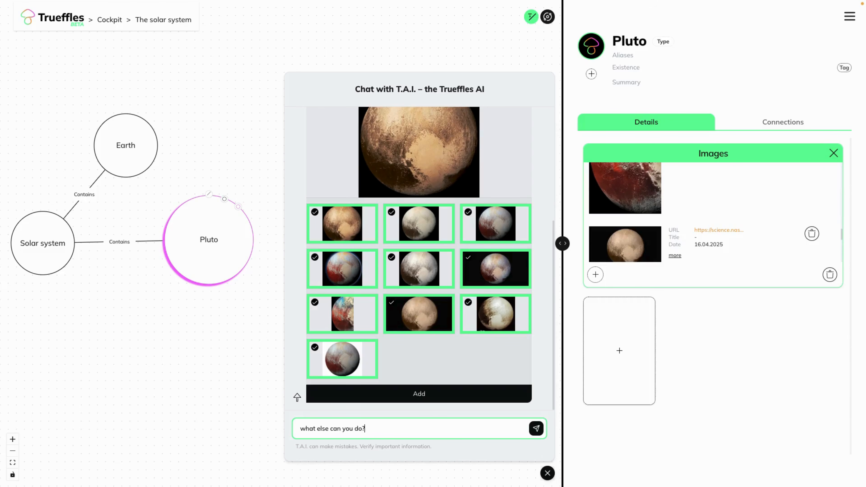
key(Return)
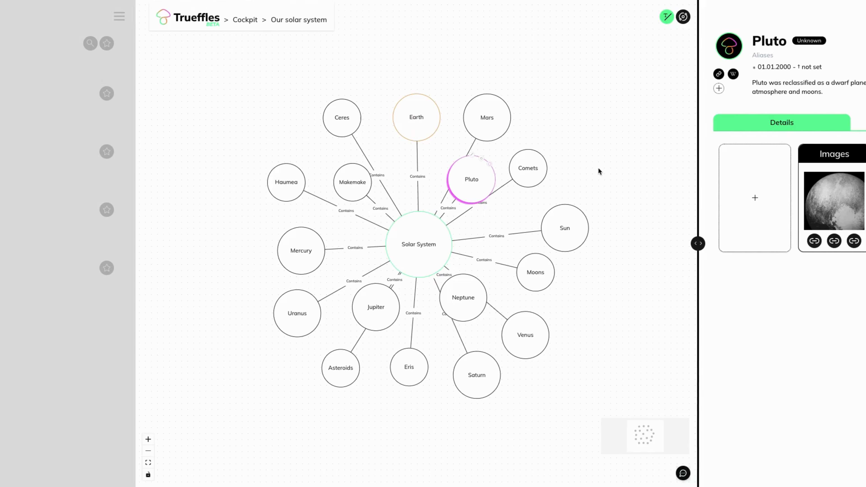
- Deselect the Pluto node in the Our solar system space and go to the Trueffles Universe
click(450, 151)
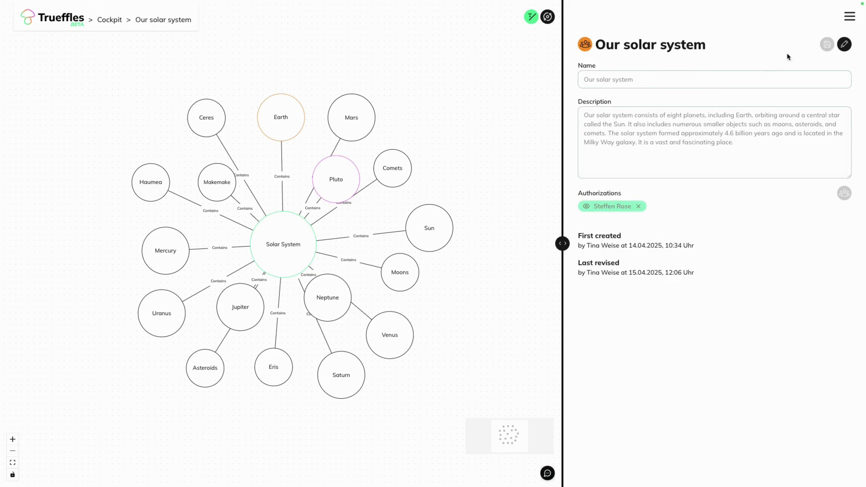
click(850, 18)
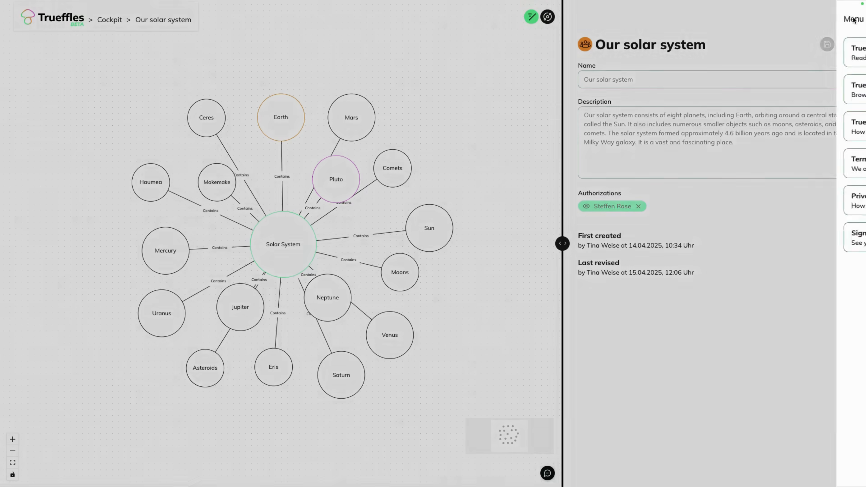
click(729, 92)
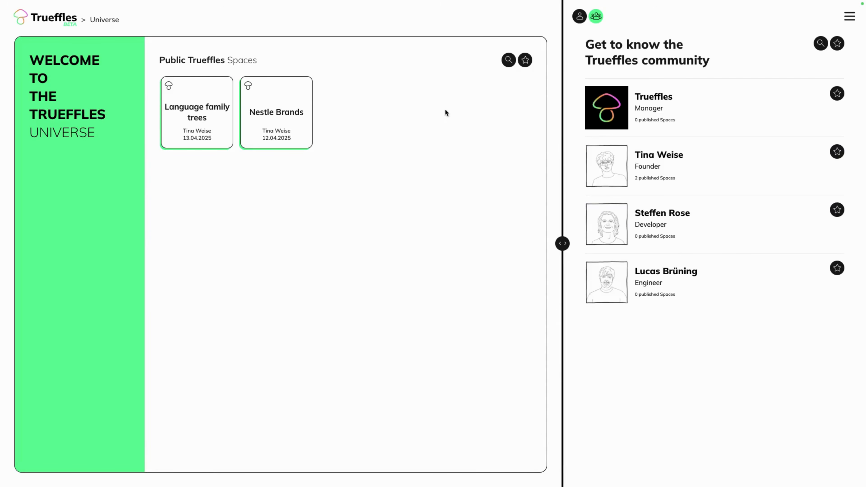
- Show the search fields for public spaces and community members, and mark the community's Engineer as a favourite
click(509, 61)
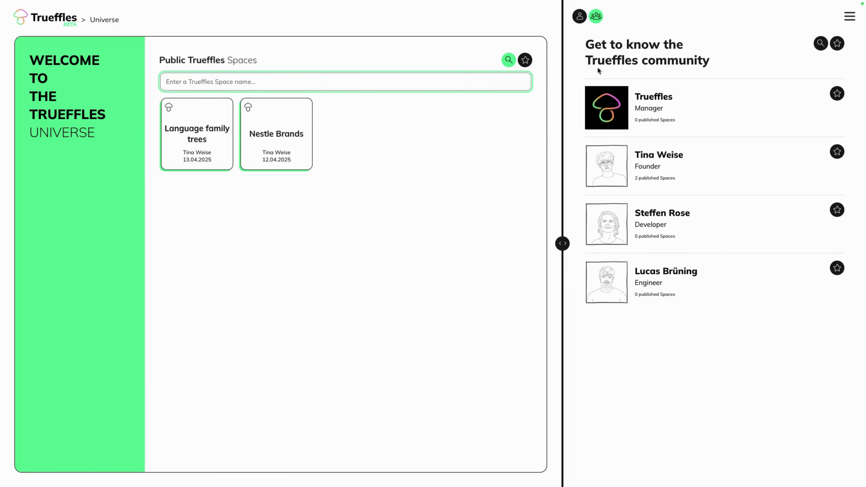
click(819, 44)
click(838, 294)
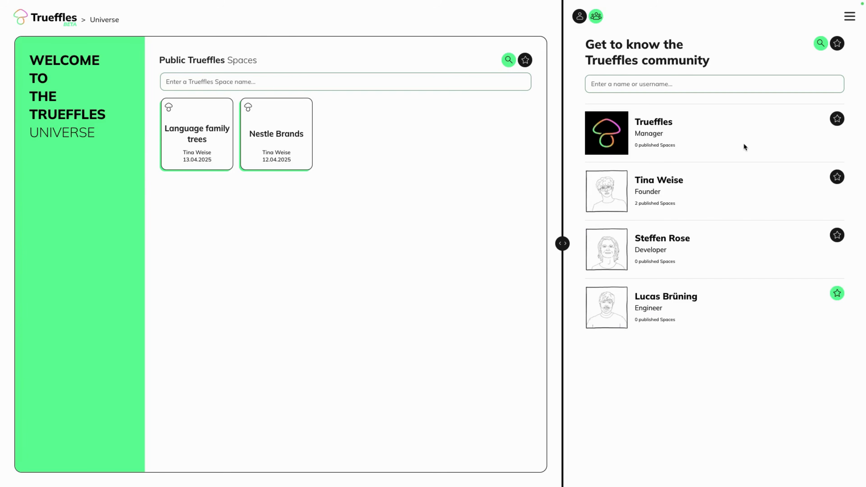